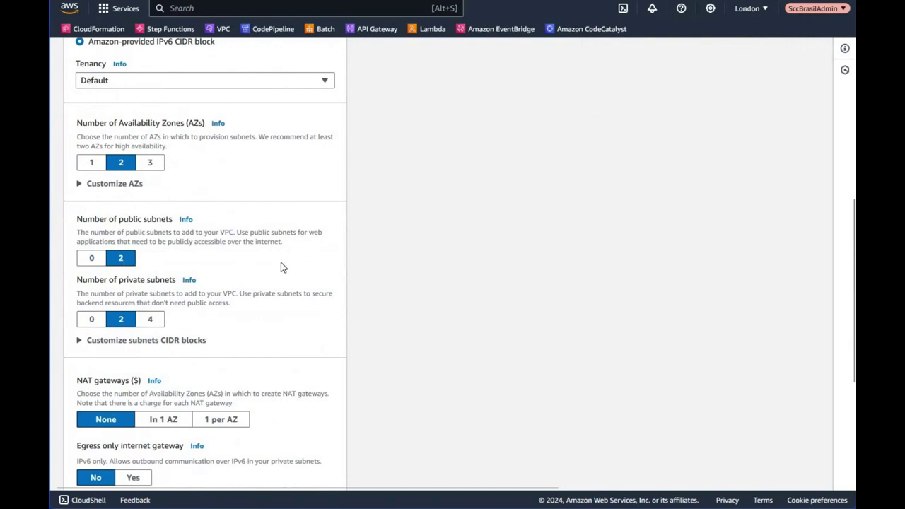
Step: Enable the egress-only internet gateway for the new VPC, keep NAT gateways at None, and create the VPC
{"action": "scroll", "coordinate": [280, 248], "scroll_direction": "down", "scroll_amount": 2}
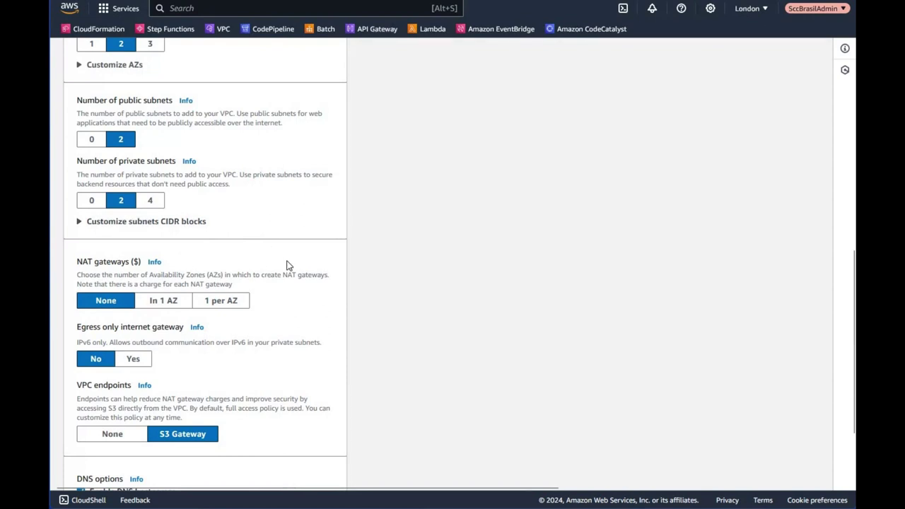
{"action": "scroll", "coordinate": [303, 184], "scroll_direction": "down", "scroll_amount": 3}
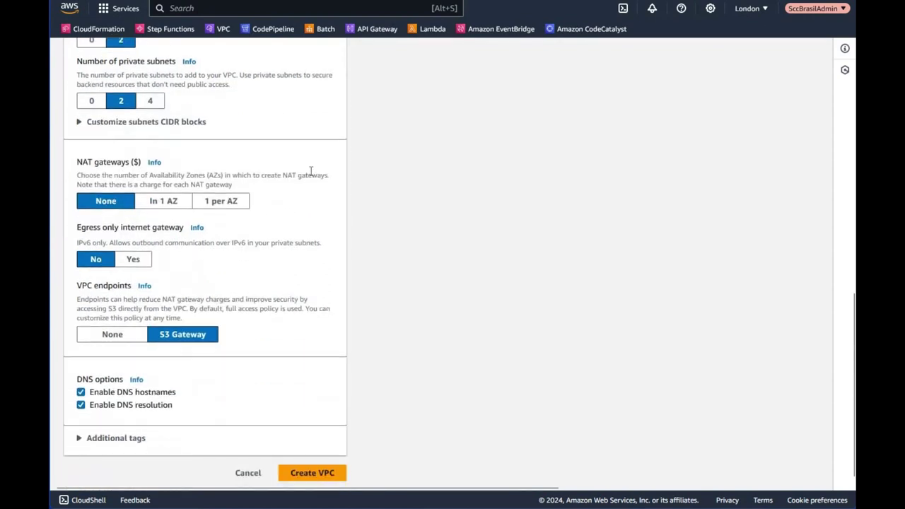
{"action": "left_click", "coordinate": [135, 260]}
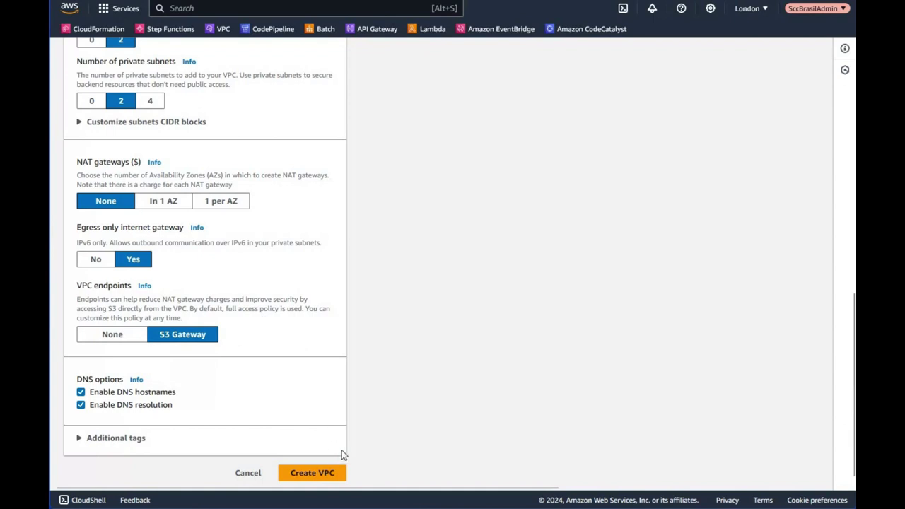
{"action": "left_click", "coordinate": [323, 473]}
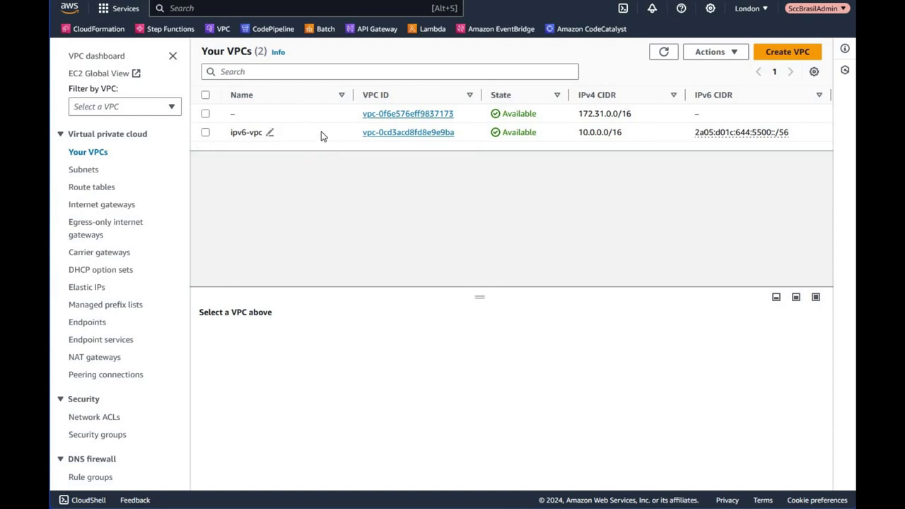
Step: Open the details of ipv6-vpc and examine its IPv4 and IPv6 CIDR blocks
{"action": "left_click", "coordinate": [322, 131]}
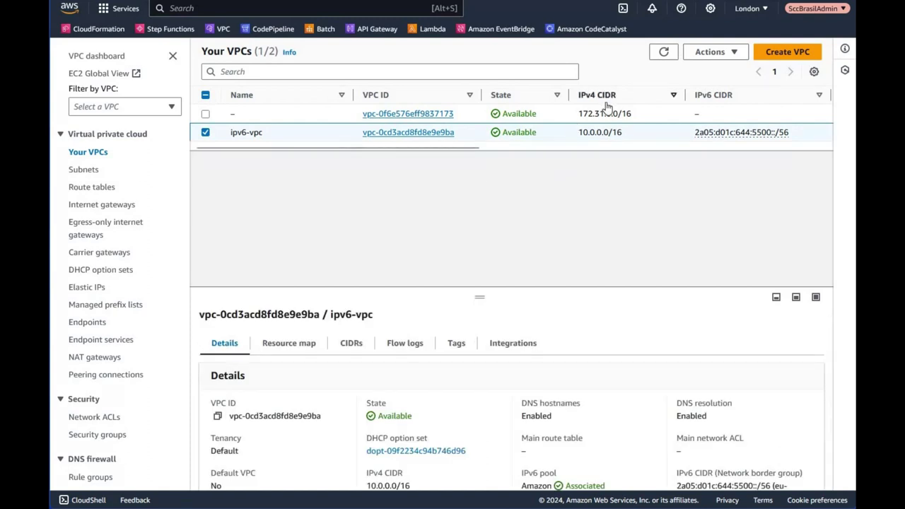
{"action": "left_click_drag", "start_coordinate": [578, 137], "coordinate": [628, 139]}
{"action": "left_click", "coordinate": [788, 137]}
{"action": "left_click", "coordinate": [813, 138]}
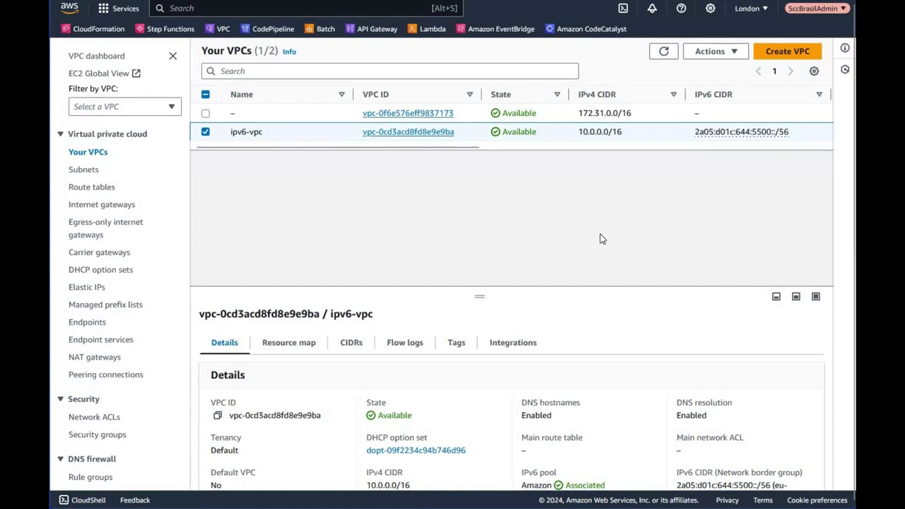
{"action": "scroll", "coordinate": [461, 399], "scroll_direction": "down", "scroll_amount": 1}
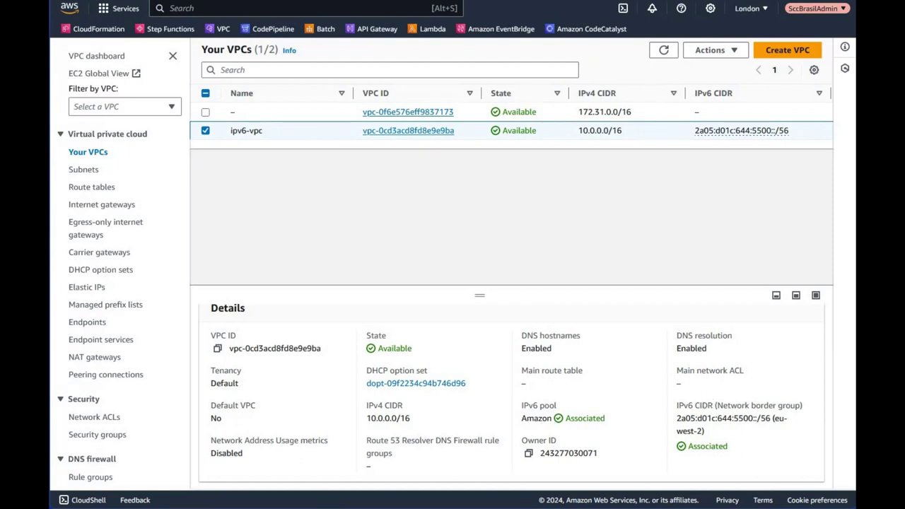
Step: Open the subnet ipv6-subnet-private1-eu-west-2a and examine the prefix length of its IPv6 CIDR
{"action": "left_click", "coordinate": [81, 172]}
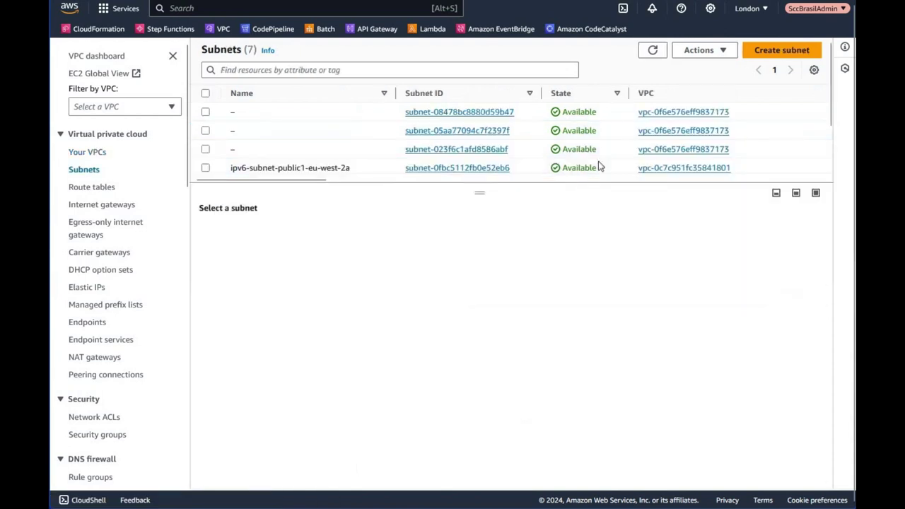
{"action": "scroll", "coordinate": [304, 134], "scroll_direction": "down", "scroll_amount": 3}
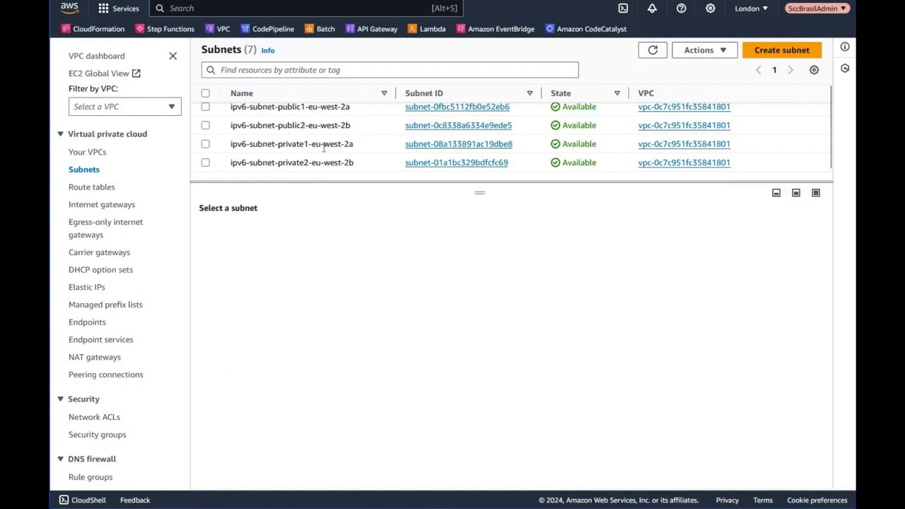
{"action": "left_click", "coordinate": [290, 143]}
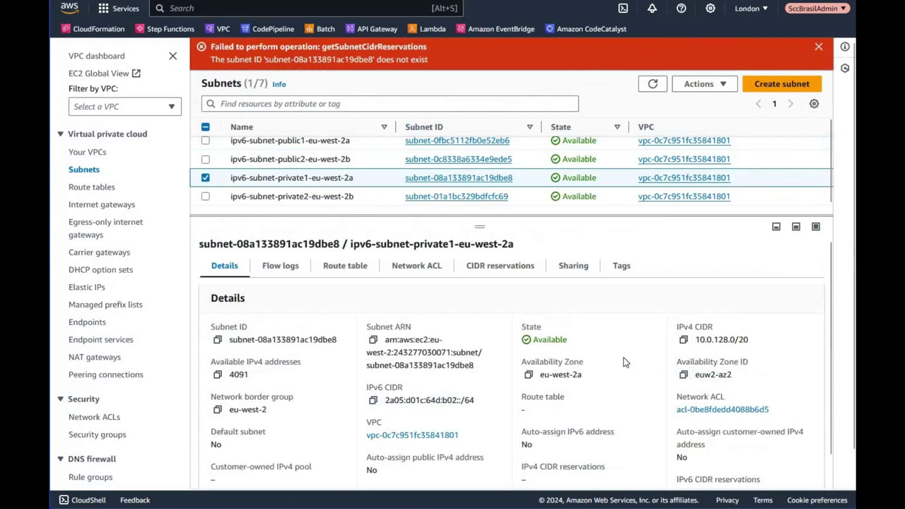
{"action": "scroll", "coordinate": [537, 357], "scroll_direction": "down", "scroll_amount": 1}
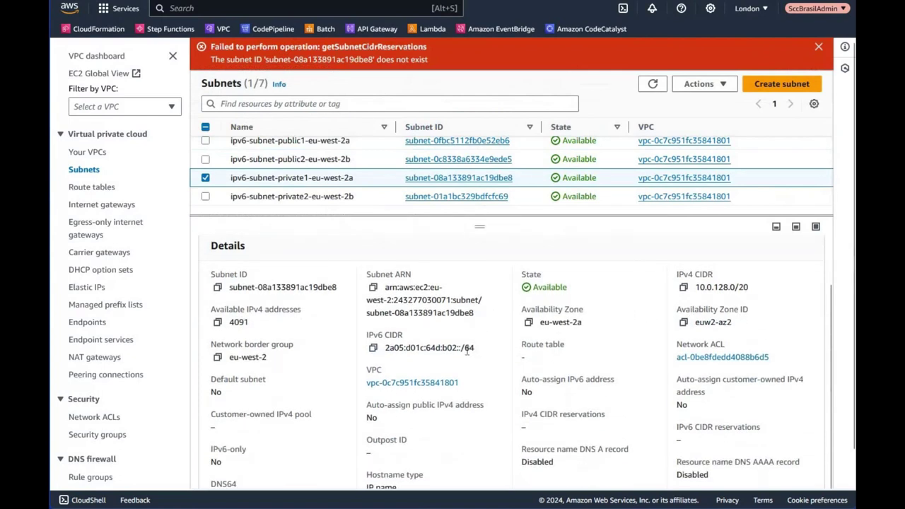
{"action": "double_click", "coordinate": [483, 353]}
{"action": "scroll", "coordinate": [592, 380], "scroll_direction": "up", "scroll_amount": 1}
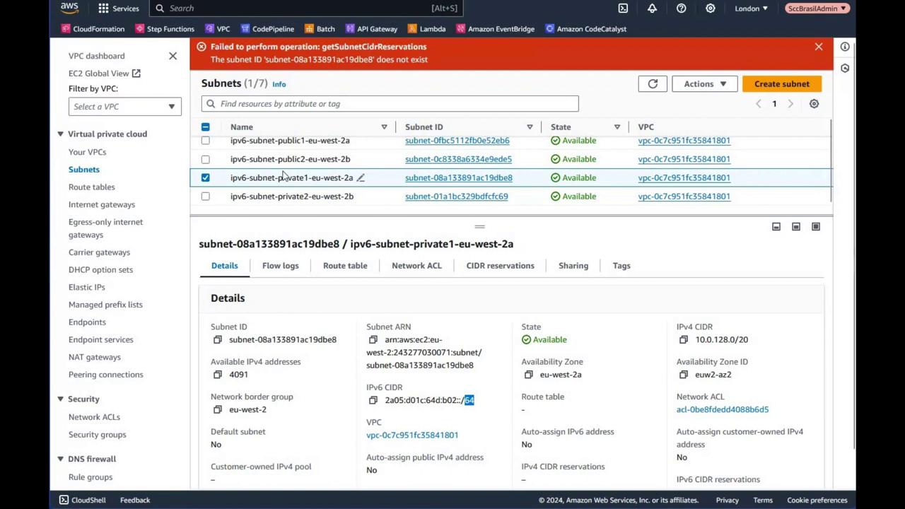
Step: Refresh the route tables list and examine the 0.0.0.0/0 and ::/0 routes of ipv6-rtb-public
{"action": "left_click", "coordinate": [90, 188]}
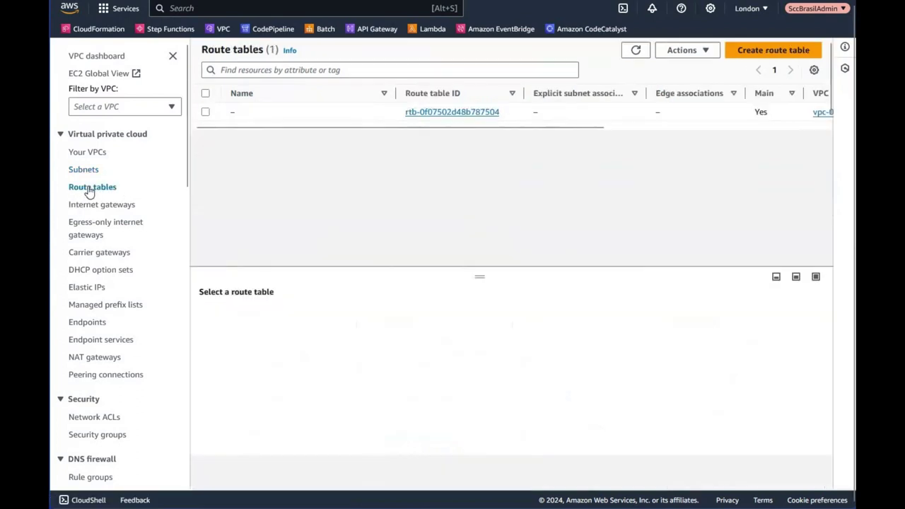
{"action": "left_click", "coordinate": [636, 50]}
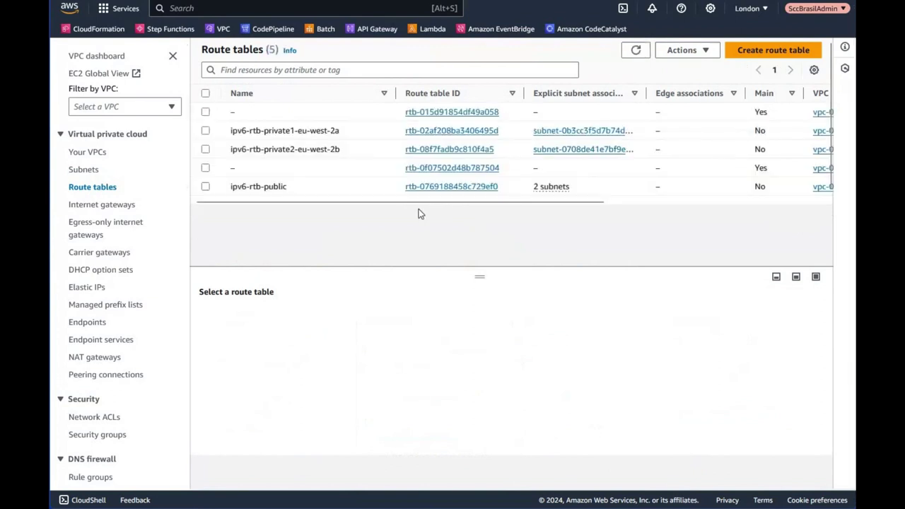
{"action": "left_click", "coordinate": [327, 194]}
{"action": "left_click", "coordinate": [283, 318]}
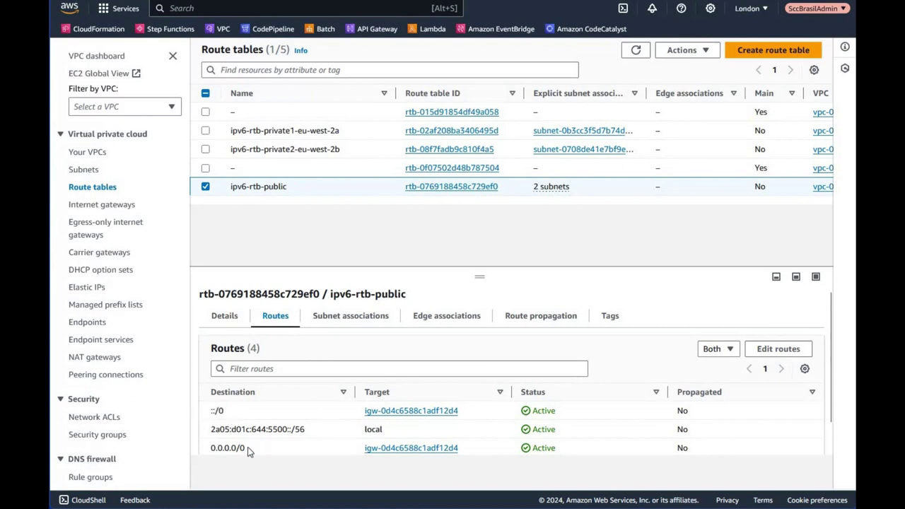
{"action": "left_click_drag", "start_coordinate": [206, 448], "coordinate": [280, 447]}
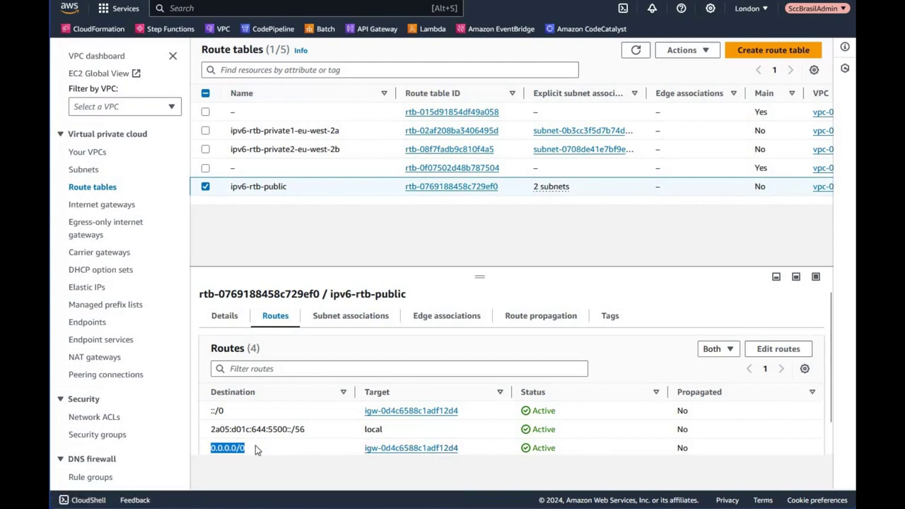
{"action": "left_click", "coordinate": [205, 450]}
{"action": "double_click", "coordinate": [206, 452]}
{"action": "left_click_drag", "start_coordinate": [202, 411], "coordinate": [225, 417]}
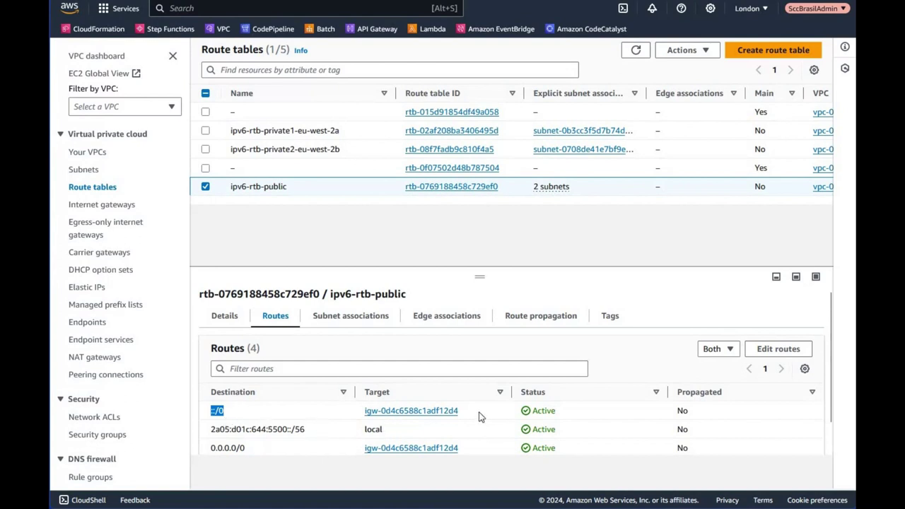
{"action": "left_click", "coordinate": [258, 415]}
Step: Inspect the ::/0 route and the local IPv6 route of the route table ipv6-rtb-private2-eu-west-2b
{"action": "left_click", "coordinate": [392, 150]}
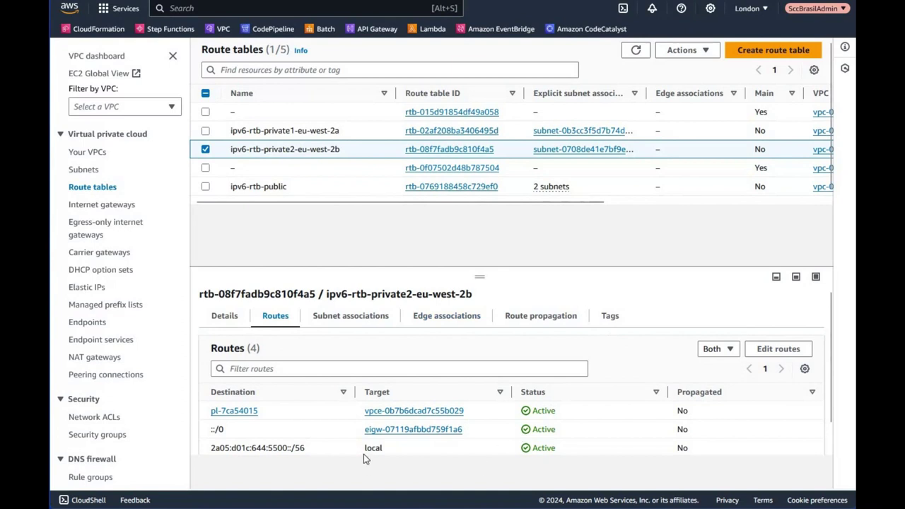
{"action": "left_click_drag", "start_coordinate": [208, 429], "coordinate": [258, 434]}
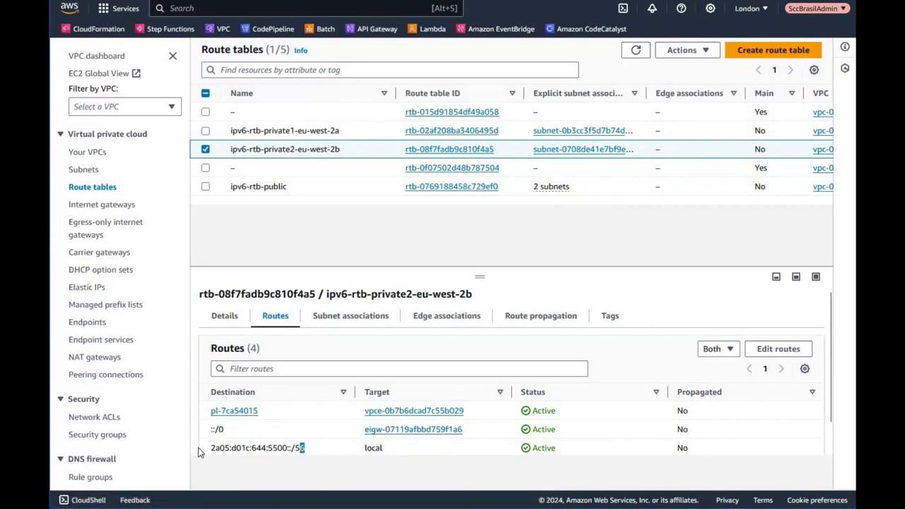
{"action": "left_click_drag", "start_coordinate": [200, 453], "coordinate": [201, 452]}
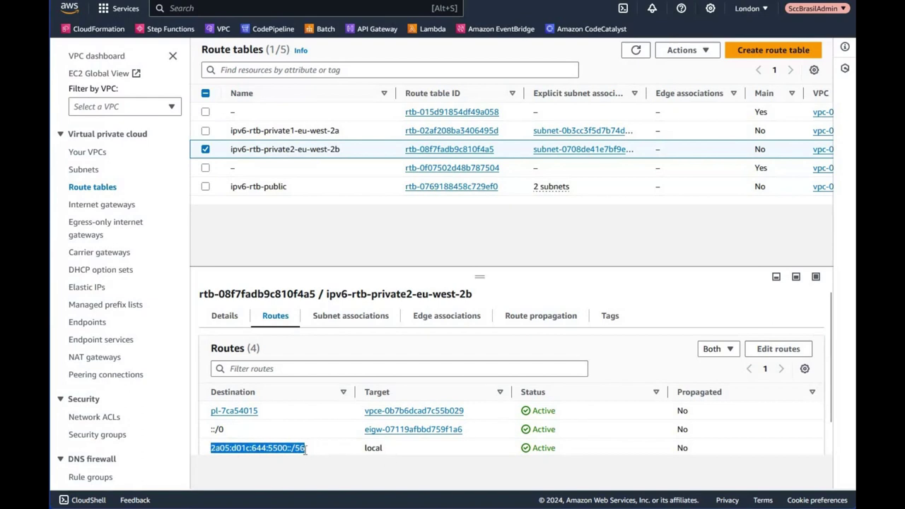
{"action": "double_click", "coordinate": [373, 447]}
Step: Compare the local IPv6 route of ipv6-rtb-public with the routes of ipv6-rtb-private2-eu-west-2b
{"action": "left_click", "coordinate": [318, 187]}
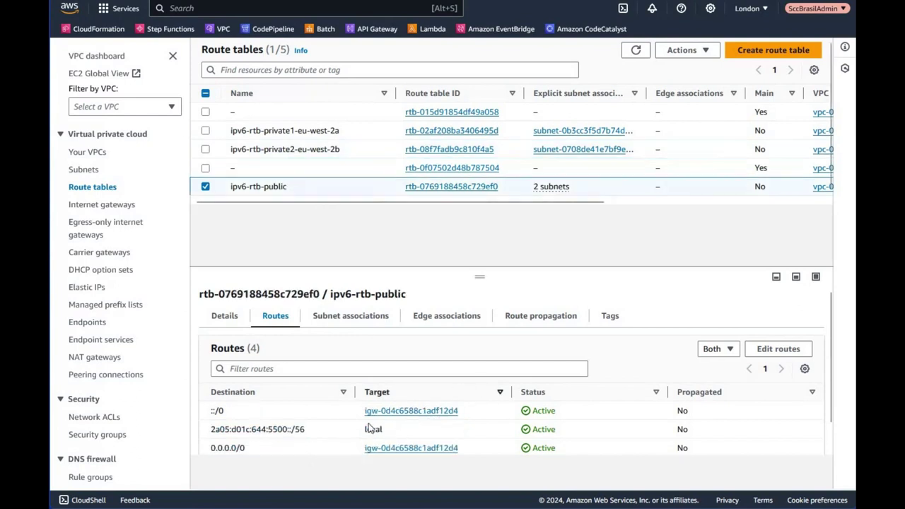
{"action": "mouse_move", "coordinate": [207, 441]}
{"action": "left_mouse_down"}
{"action": "mouse_move", "coordinate": [269, 428]}
{"action": "mouse_move", "coordinate": [209, 428]}
{"action": "left_mouse_up"}
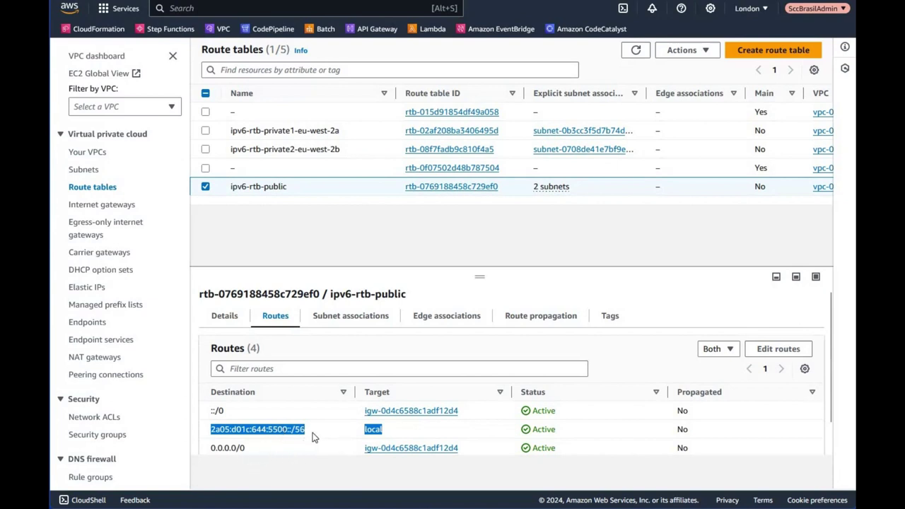
{"action": "left_click", "coordinate": [210, 428]}
{"action": "left_click_drag", "start_coordinate": [306, 429], "coordinate": [210, 429]}
{"action": "left_click", "coordinate": [297, 151]}
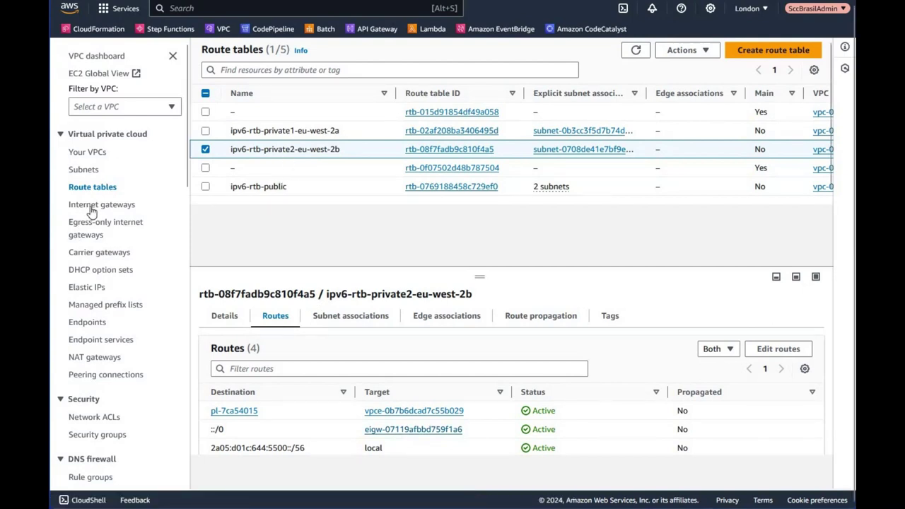
Step: Refresh the internet gateways list and view the details of ipv6-igw
{"action": "left_click", "coordinate": [161, 212]}
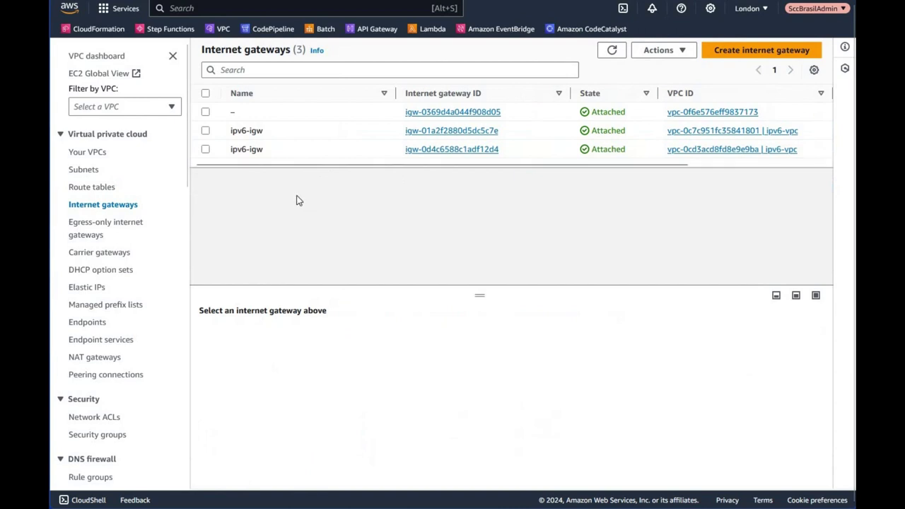
{"action": "left_click", "coordinate": [612, 51]}
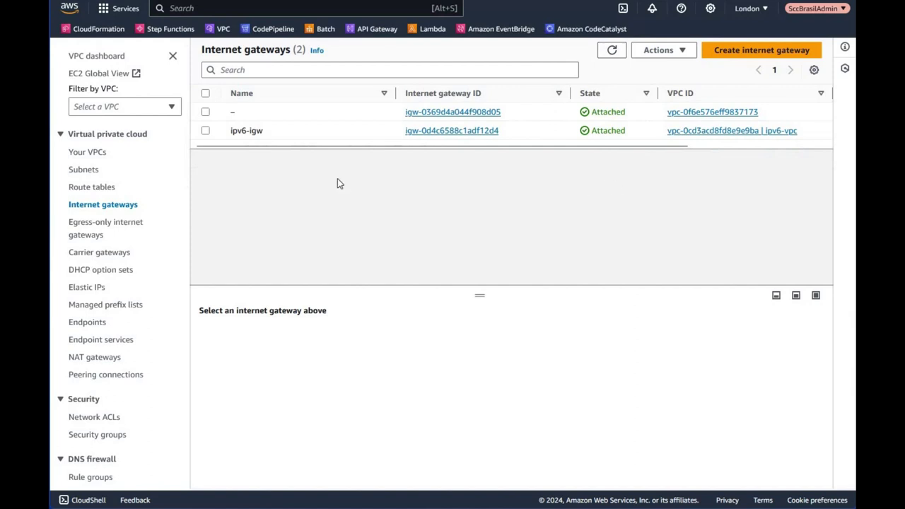
{"action": "left_click", "coordinate": [307, 133]}
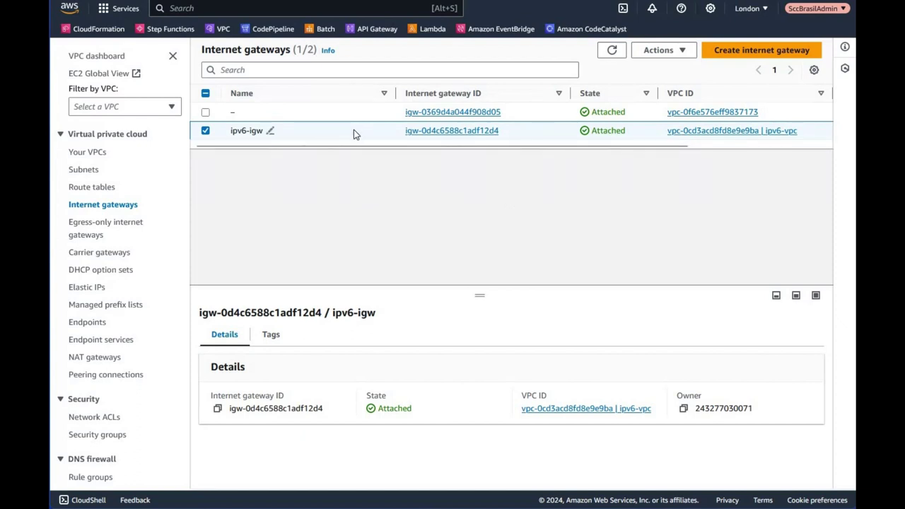
Step: View the details of the egress-only internet gateway ipv6-eigw and check the list of NAT gateways
{"action": "left_click", "coordinate": [92, 229]}
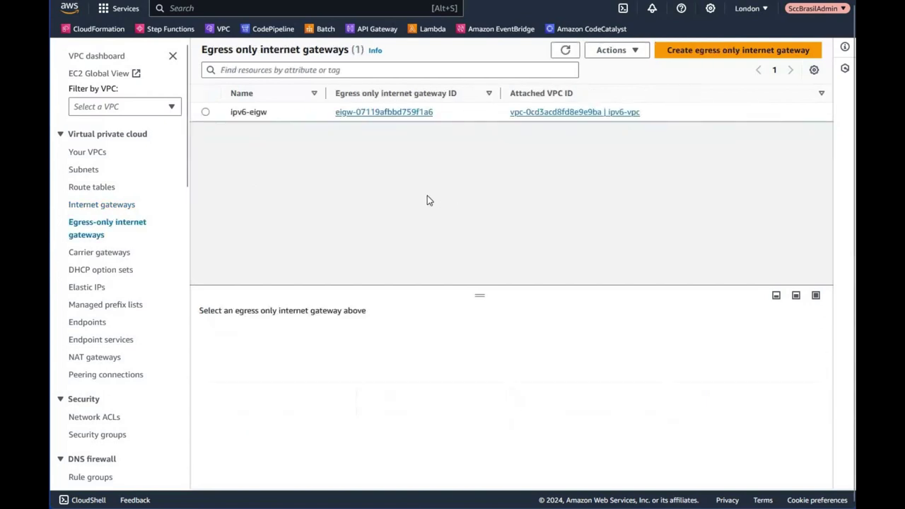
{"action": "left_click", "coordinate": [305, 111]}
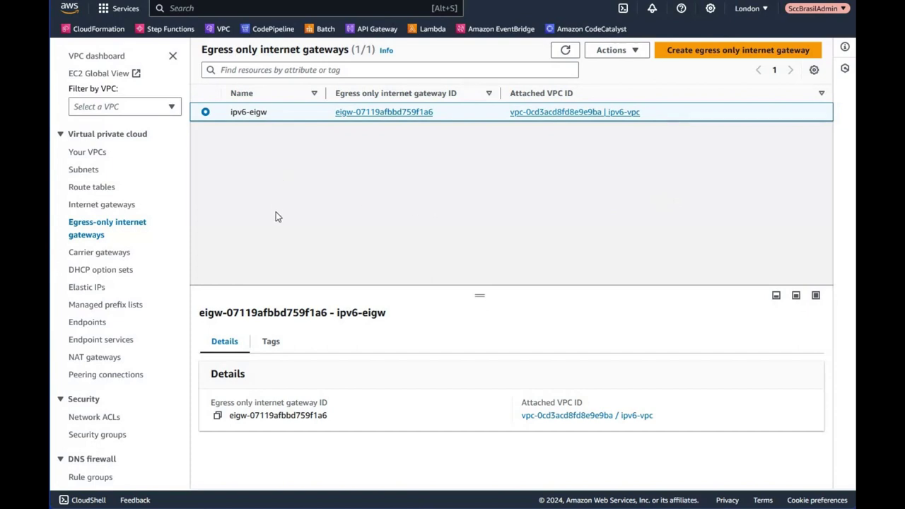
{"action": "left_click", "coordinate": [95, 357]}
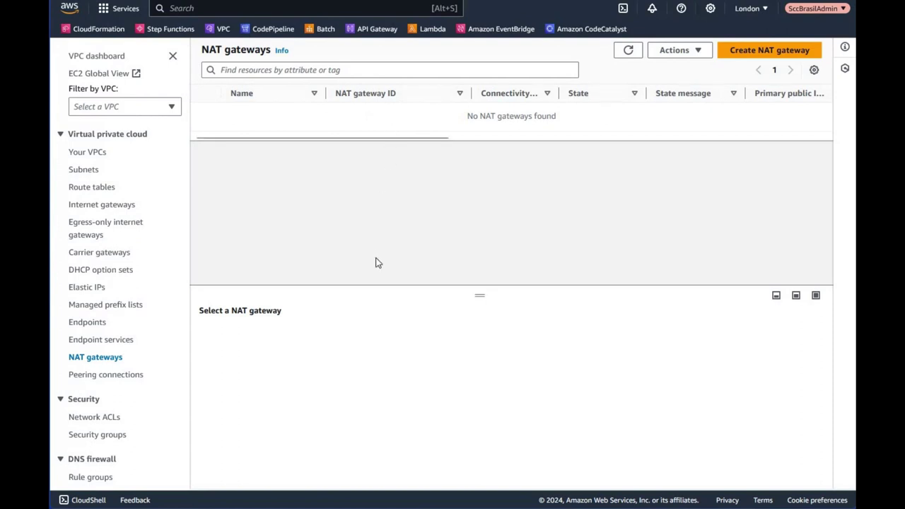
Step: Return to the VPC list and review the IPv4 and IPv6 CIDRs of ipv6-vpc
{"action": "left_click", "coordinate": [85, 154]}
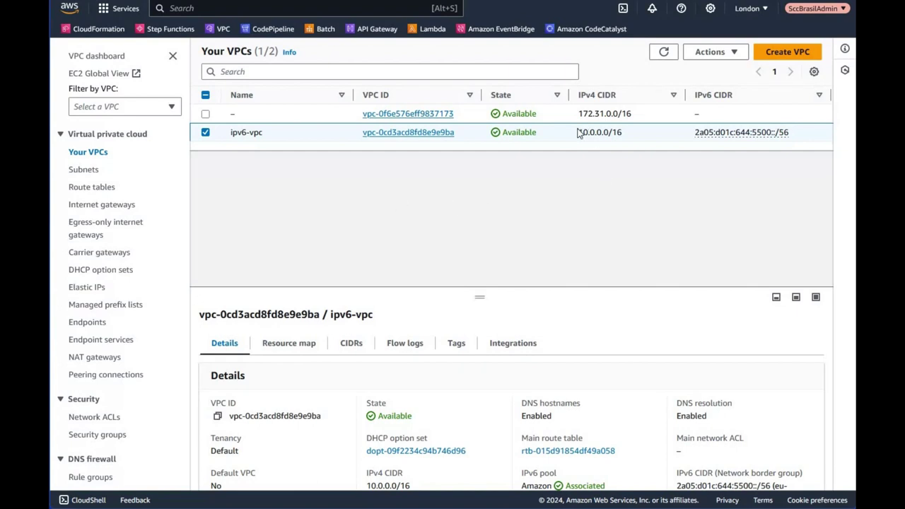
{"action": "triple_click", "coordinate": [626, 142]}
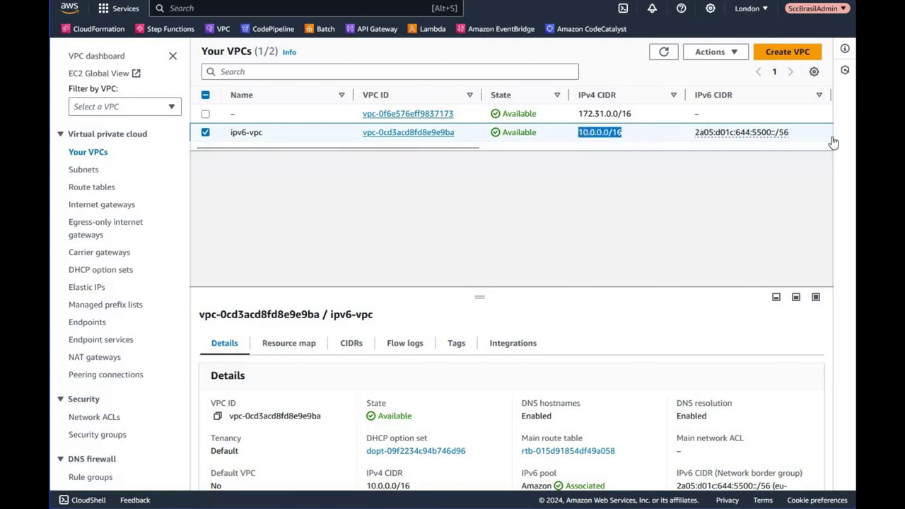
{"action": "left_click", "coordinate": [778, 144]}
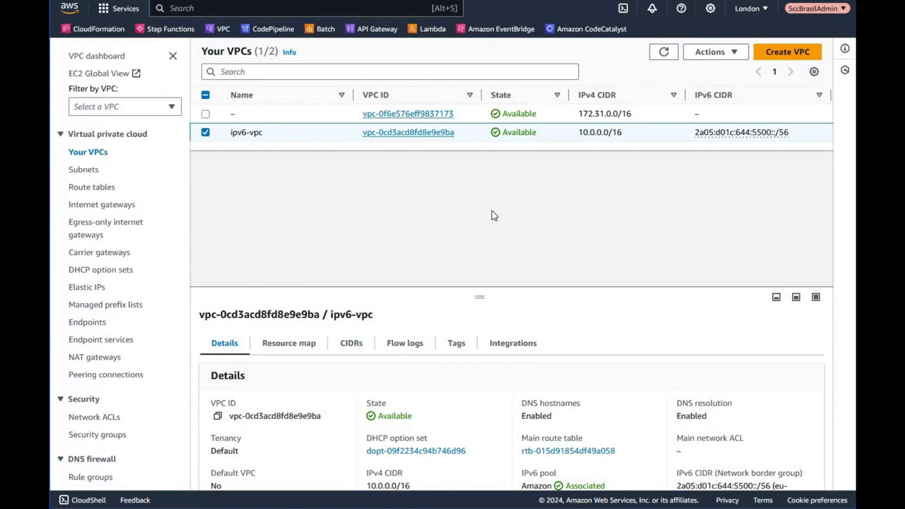
Step: Show the routes of ipv6-rtb-private2-eu-west-2b and review its ::/0 and local IPv6 destinations
{"action": "left_click", "coordinate": [103, 362]}
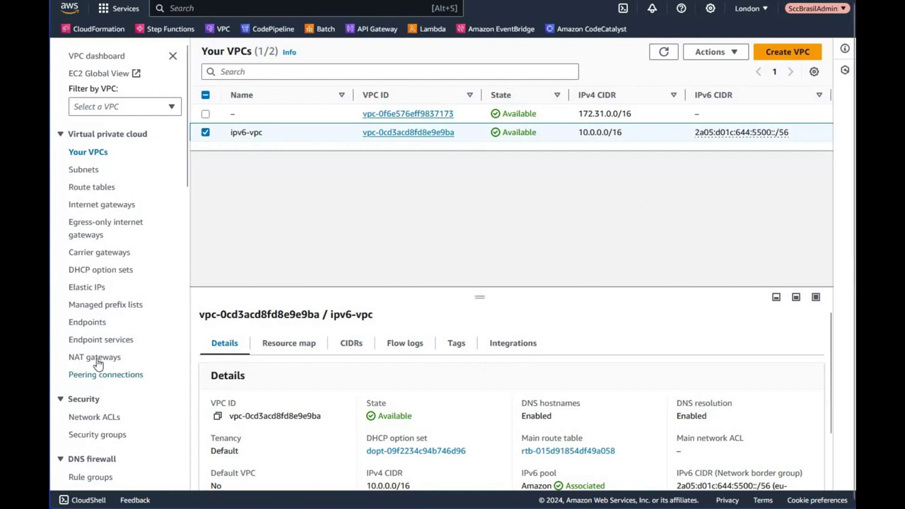
{"action": "left_click", "coordinate": [103, 228]}
{"action": "left_click", "coordinate": [91, 188]}
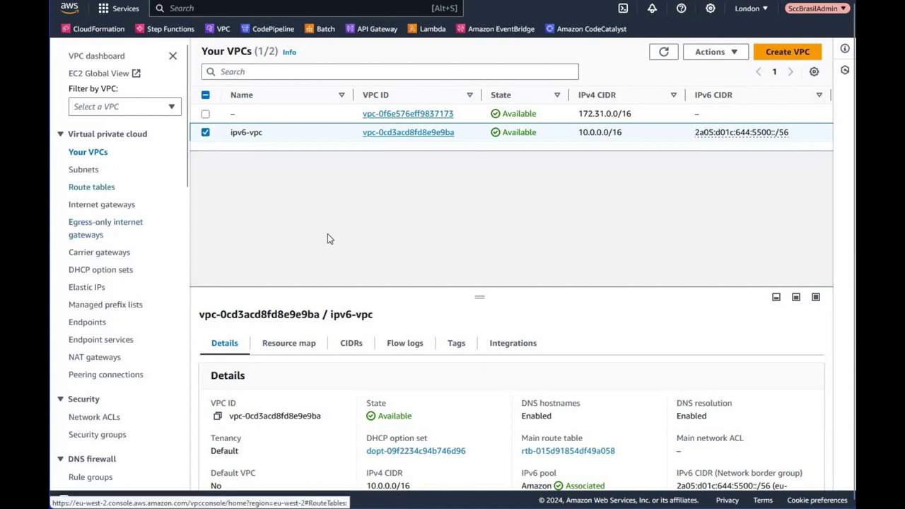
{"action": "left_click", "coordinate": [268, 340]}
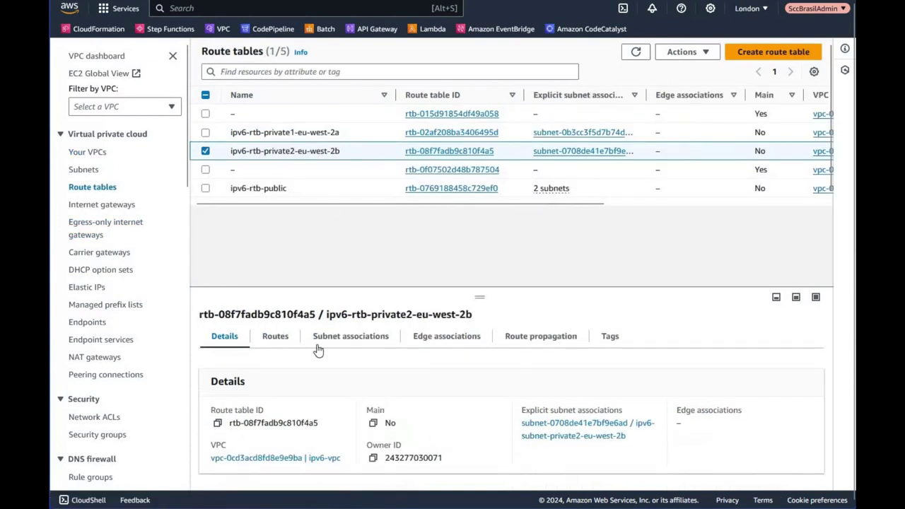
{"action": "scroll", "coordinate": [241, 447], "scroll_direction": "down", "scroll_amount": 1}
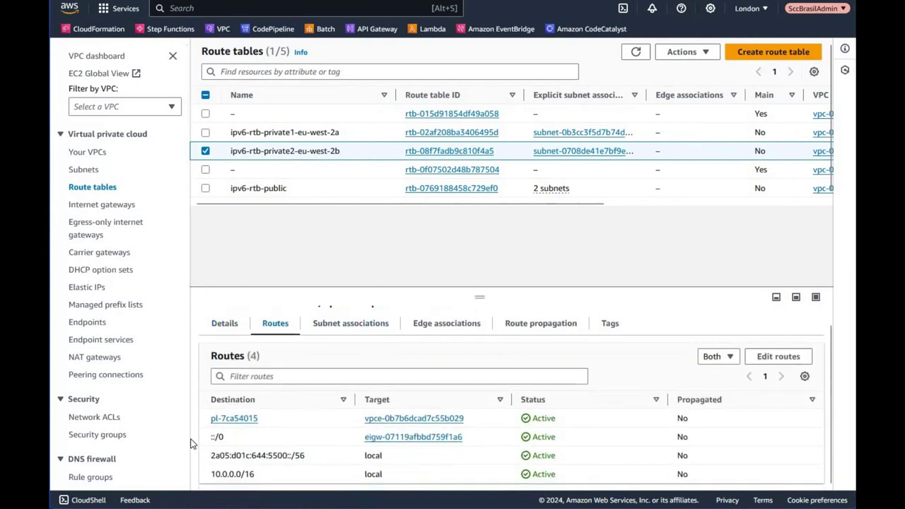
{"action": "triple_click", "coordinate": [282, 443]}
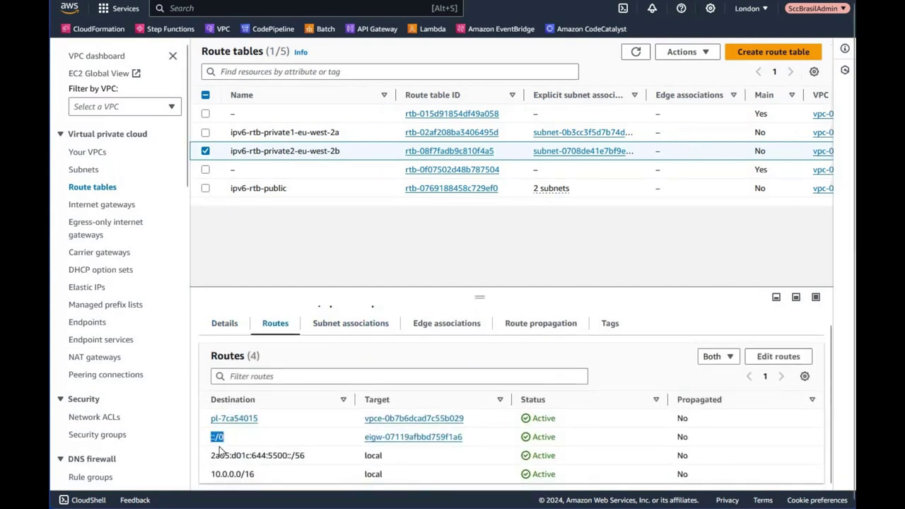
{"action": "left_click", "coordinate": [245, 443]}
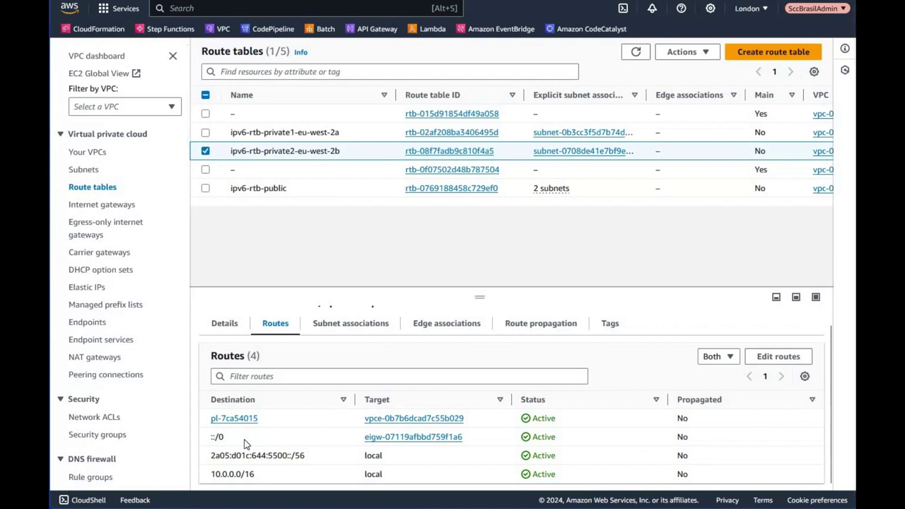
{"action": "left_click_drag", "start_coordinate": [311, 455], "coordinate": [211, 458]}
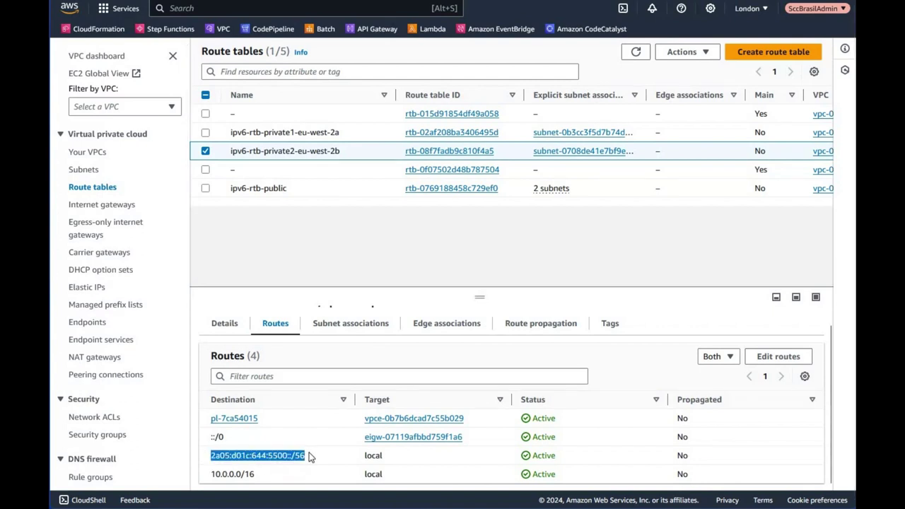